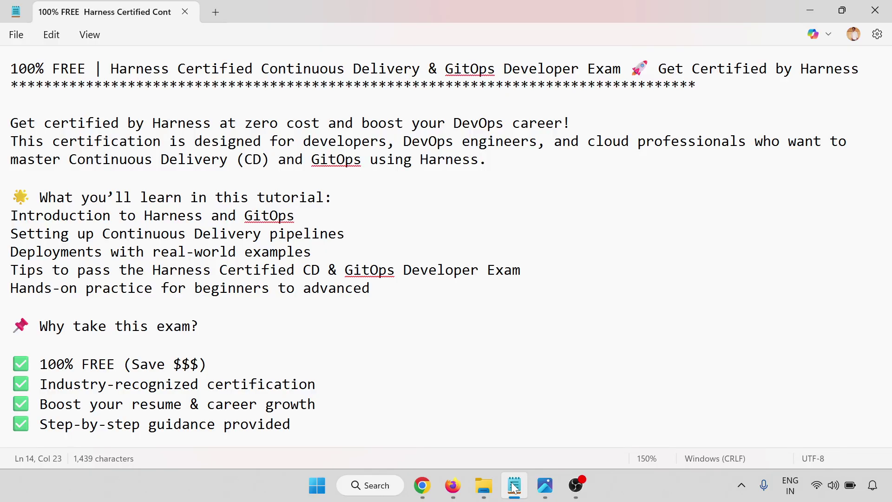
Copy the Harness certification registration link from the Notepad notes and open it in Chrome
scroll(446, 251, "down", 6)
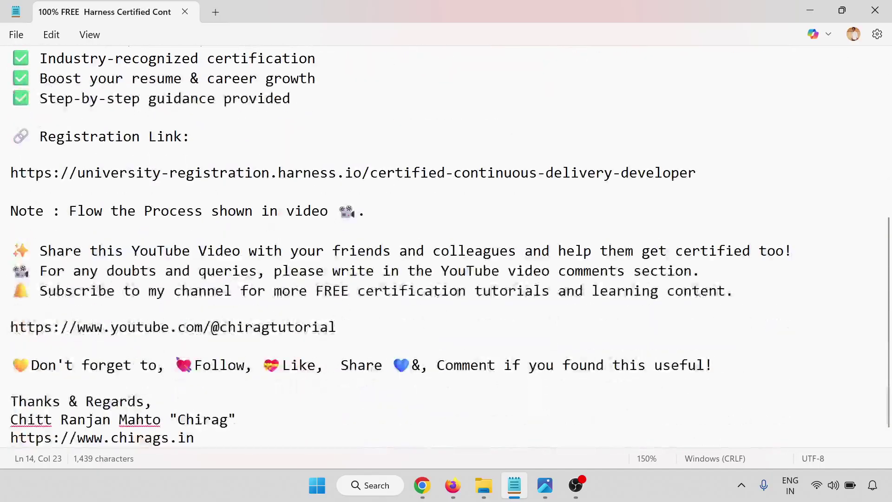
scroll(445, 246, "up", 1)
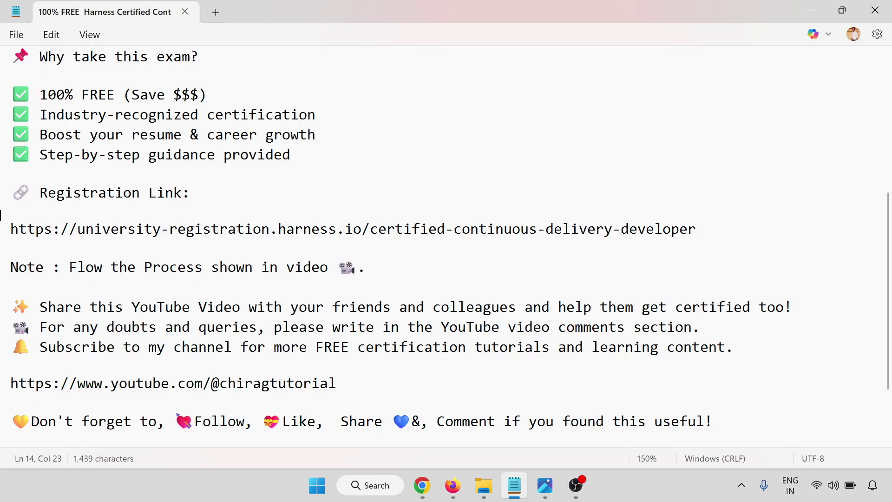
triple_click(1, 232)
key("ctrl+c")
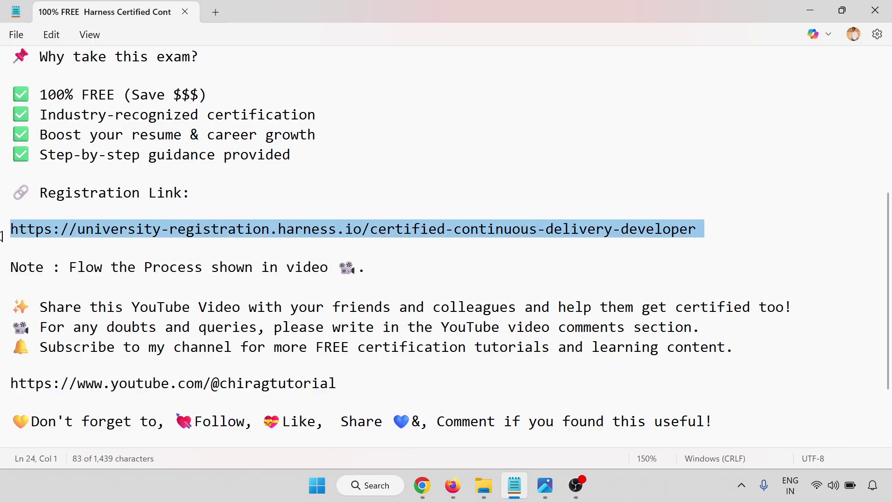
mouse_move(451, 487)
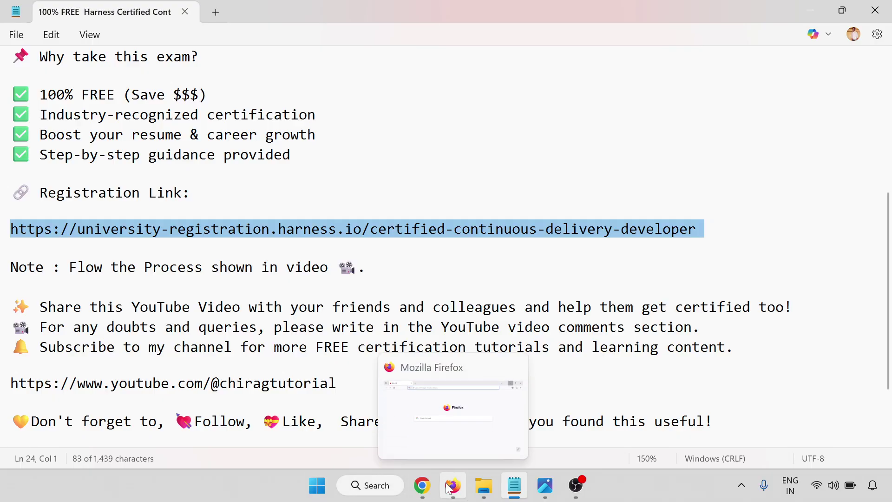
left_click(423, 485)
key("ctrl+v")
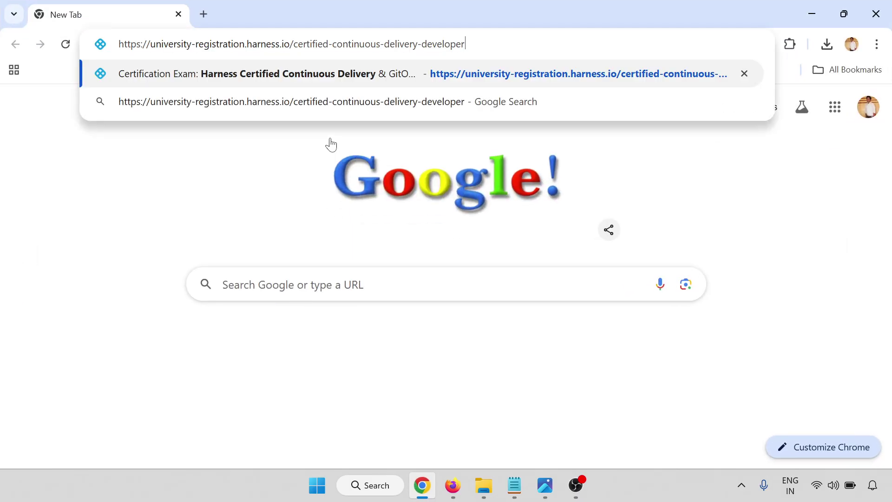
key("Return")
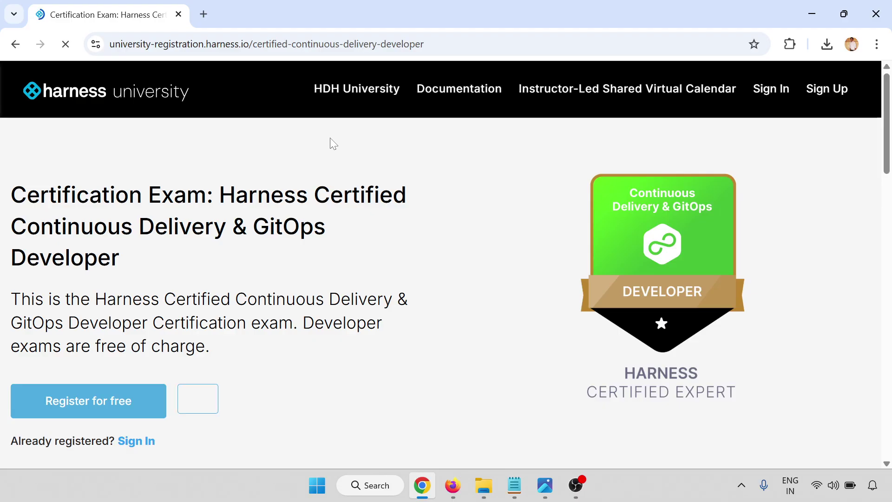
Read the exam page's description, curriculum, exam parts, after-exam survey and digital badge information
scroll(288, 257, "down", 1)
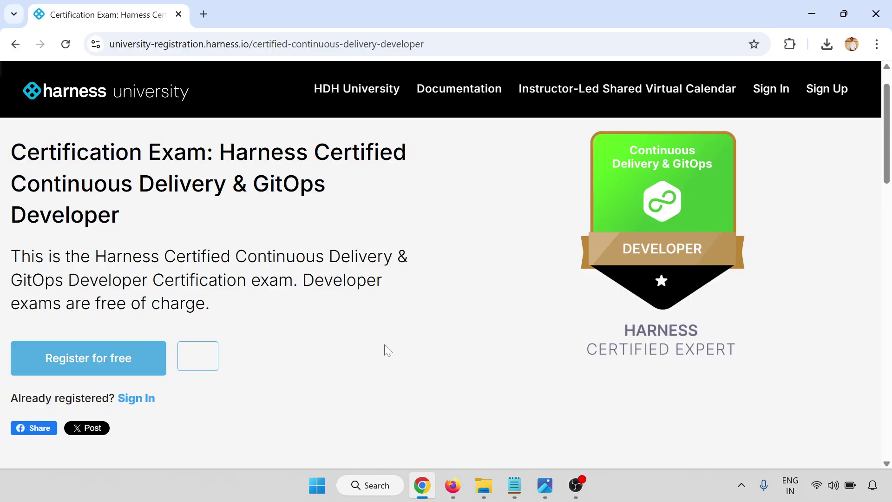
scroll(384, 345, "down", 1)
scroll(383, 344, "down", 5)
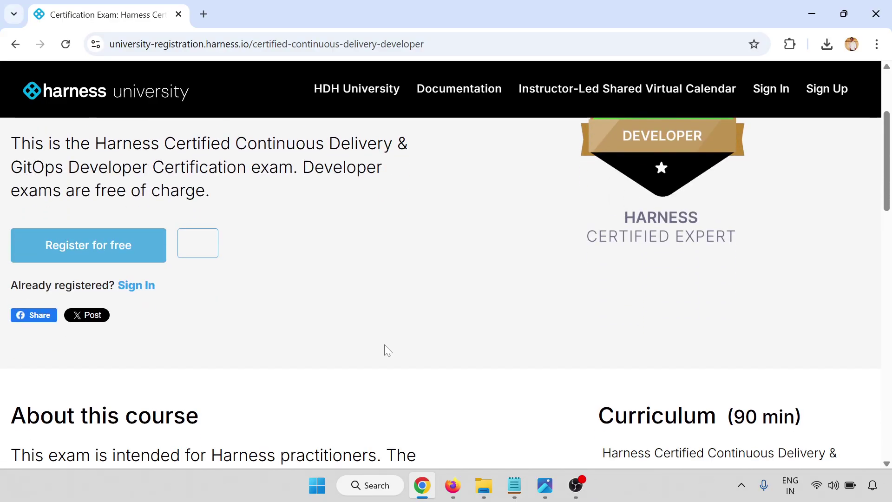
scroll(385, 349, "down", 1)
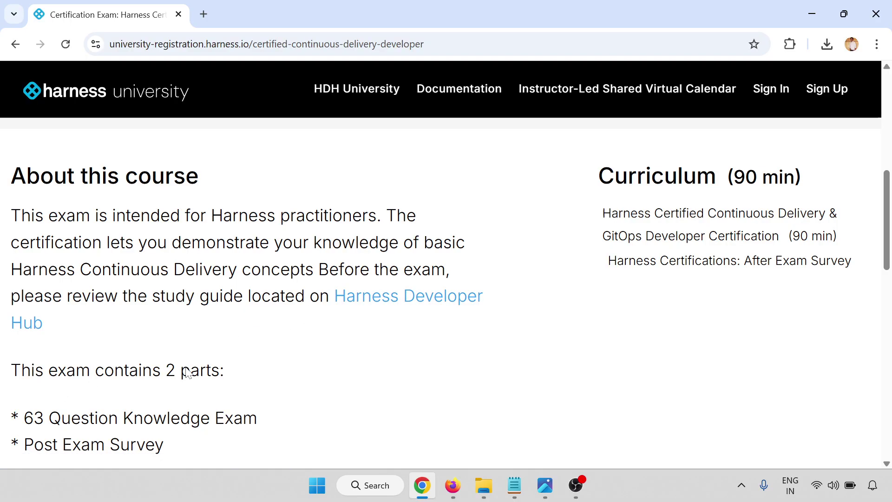
scroll(184, 371, "down", 2)
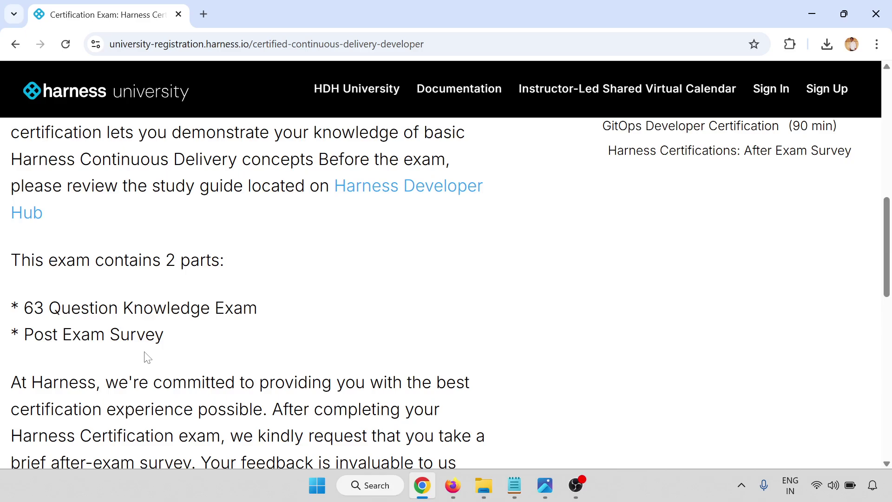
scroll(145, 356, "down", 2)
scroll(145, 357, "down", 1)
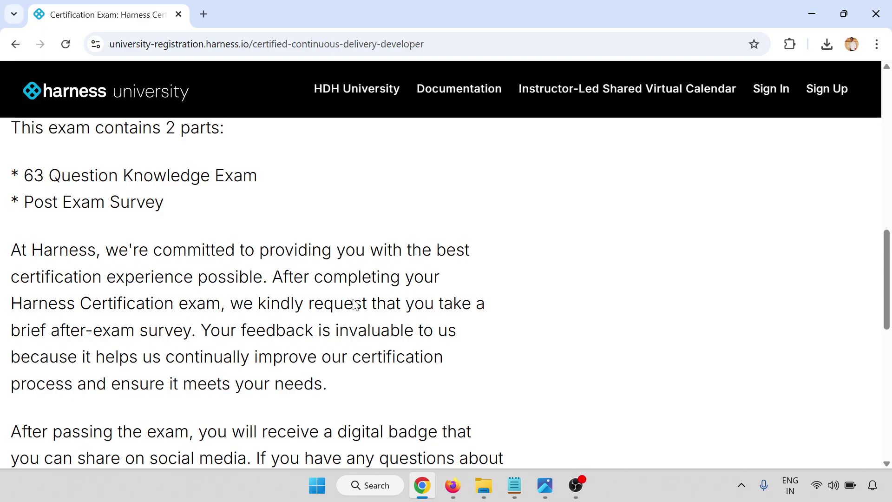
scroll(354, 304, "down", 1)
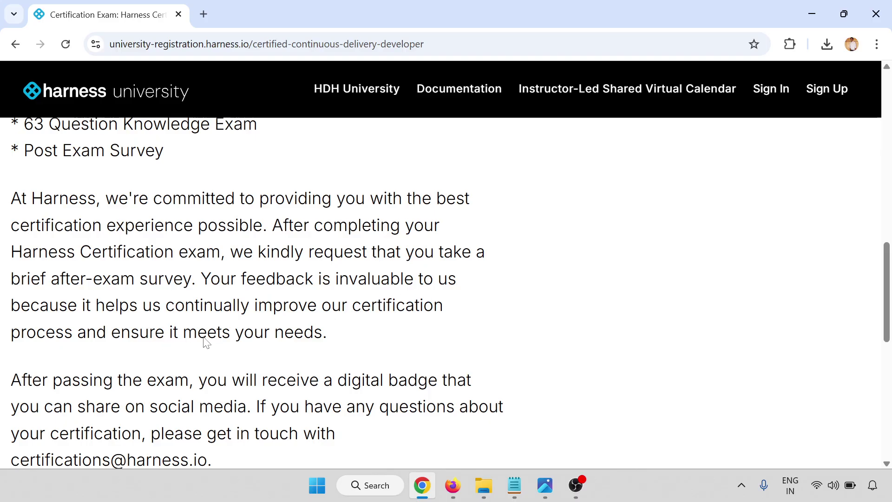
scroll(136, 373, "down", 2)
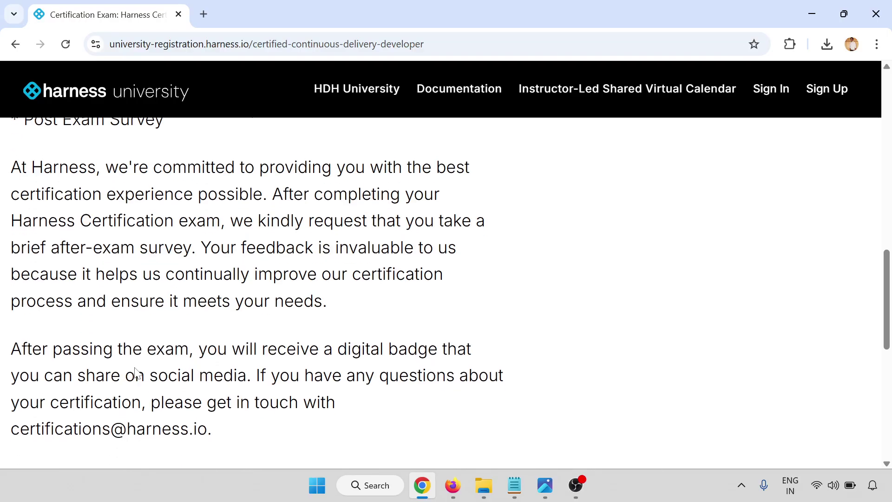
scroll(135, 373, "down", 1)
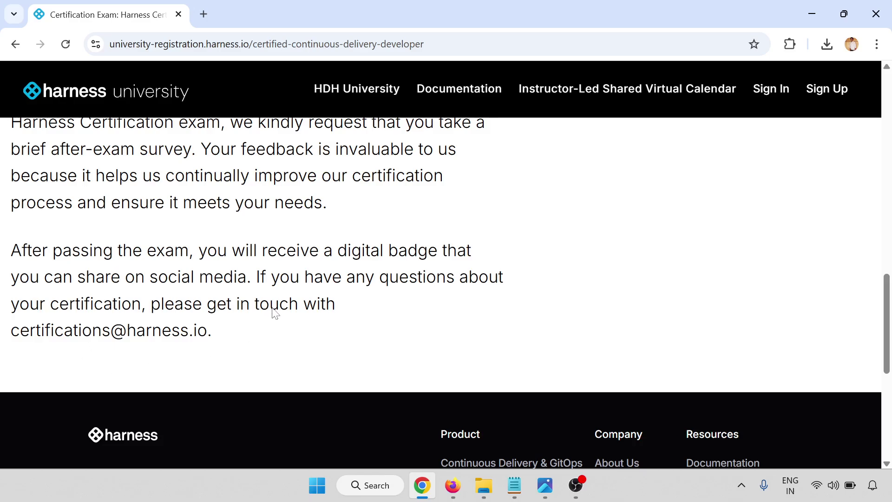
Start the free registration for the Harness Certified Continuous Delivery & GitOps Developer exam
scroll(273, 309, "up", 10)
scroll(273, 309, "down", 1)
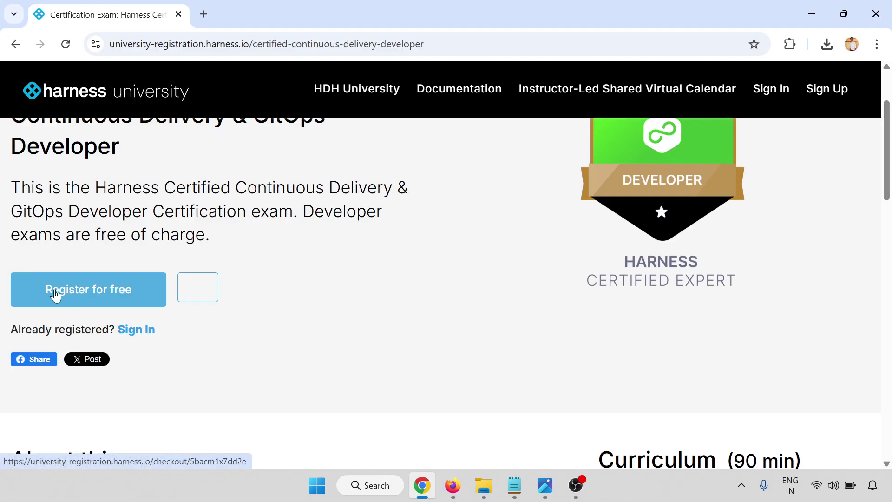
left_click(89, 296)
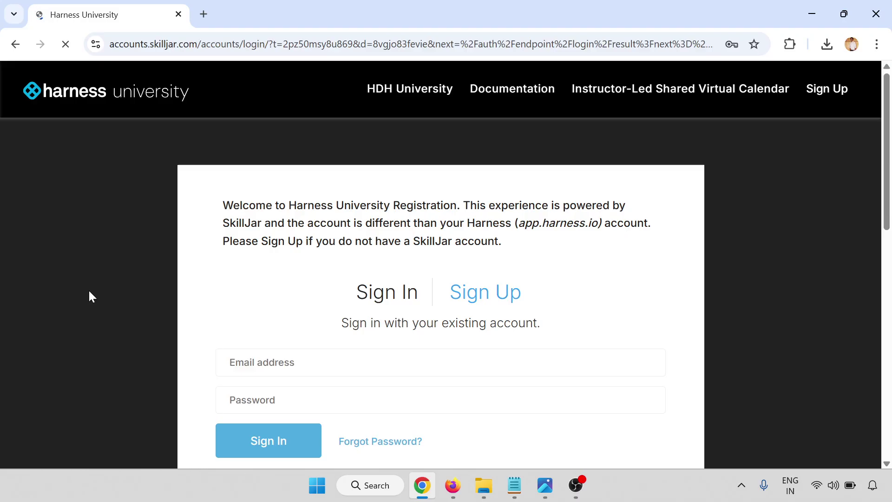
Open the account sign-up form and fill in the first name, last name and work e-mail
scroll(92, 297, "down", 3)
left_click(482, 147)
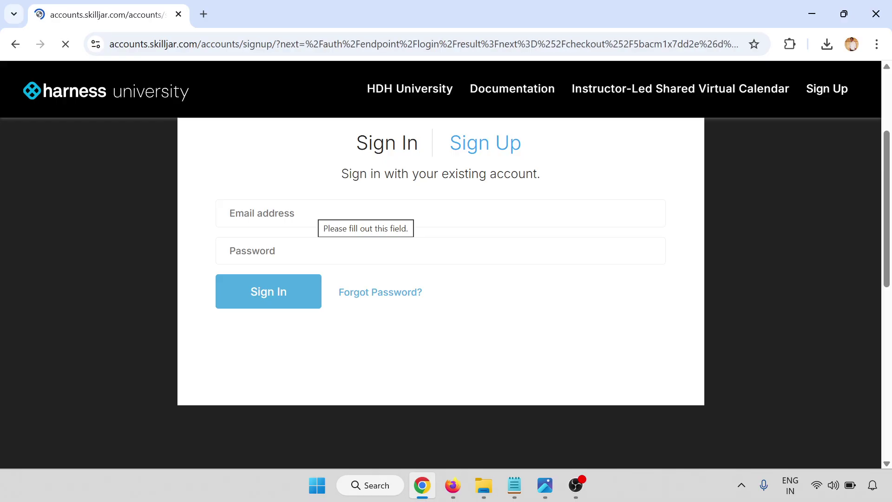
scroll(279, 311, "down", 1)
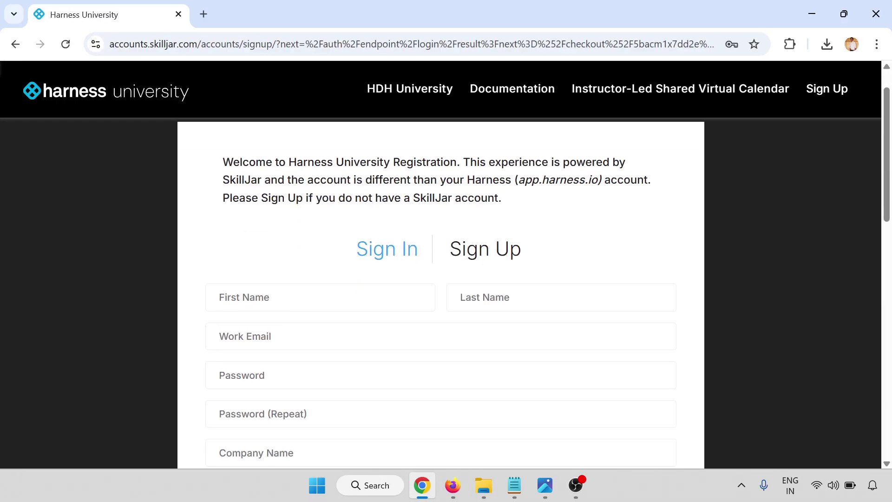
left_click(279, 297)
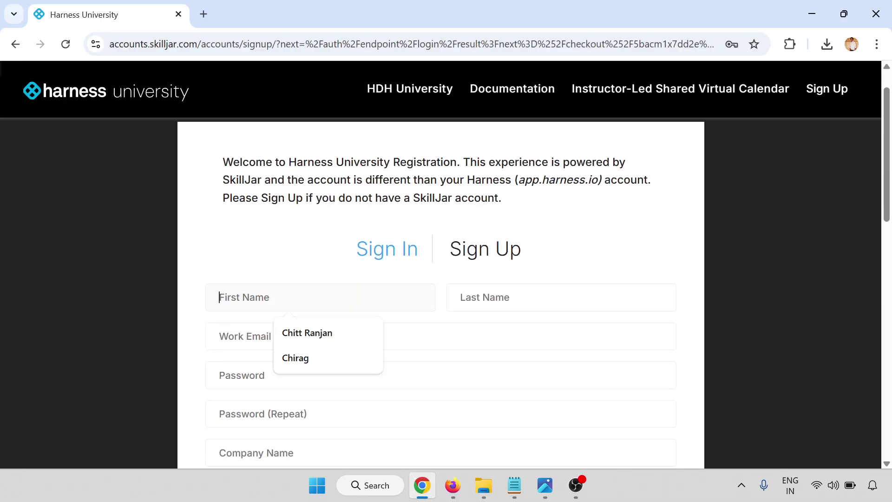
left_click(304, 333)
left_click(493, 301)
left_click(553, 342)
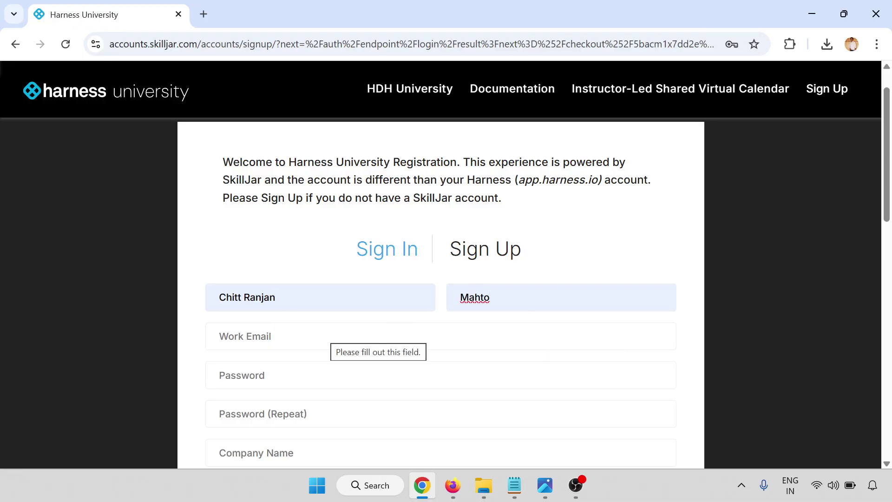
left_click(328, 336)
left_click(346, 374)
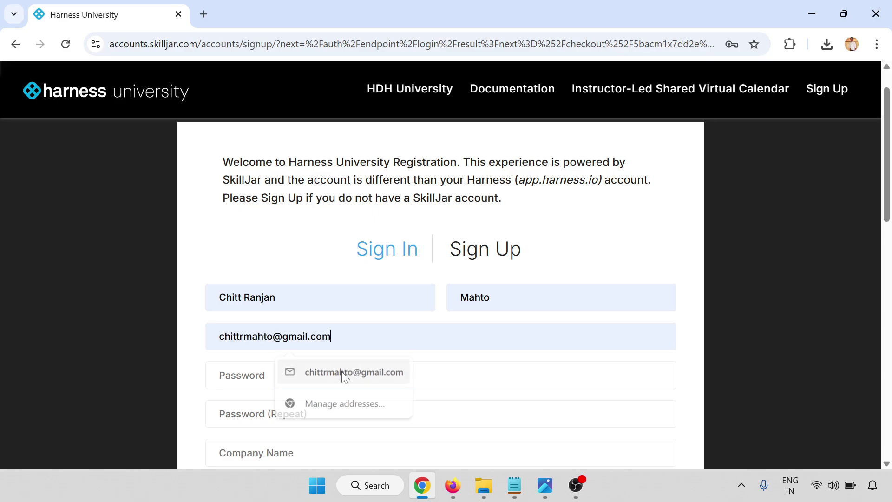
Enter the account password and repeat it in the sign-up form
scroll(346, 373, "down", 3)
left_click(288, 248)
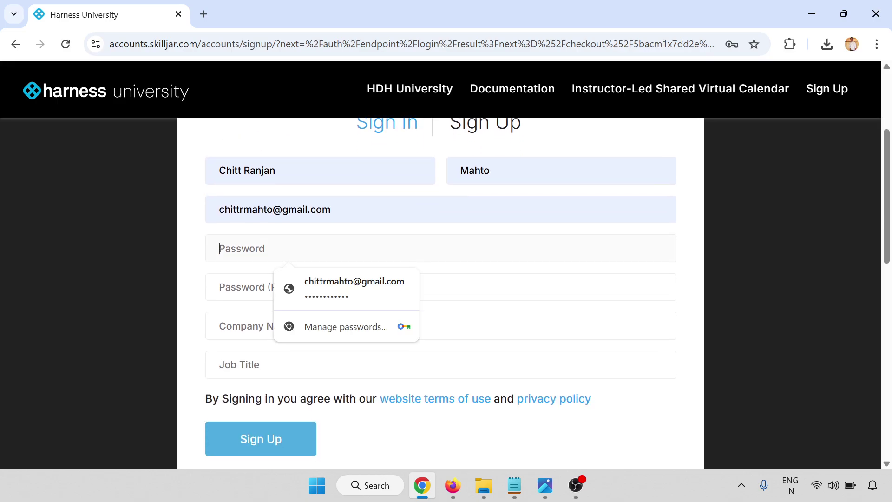
type("••••••••")
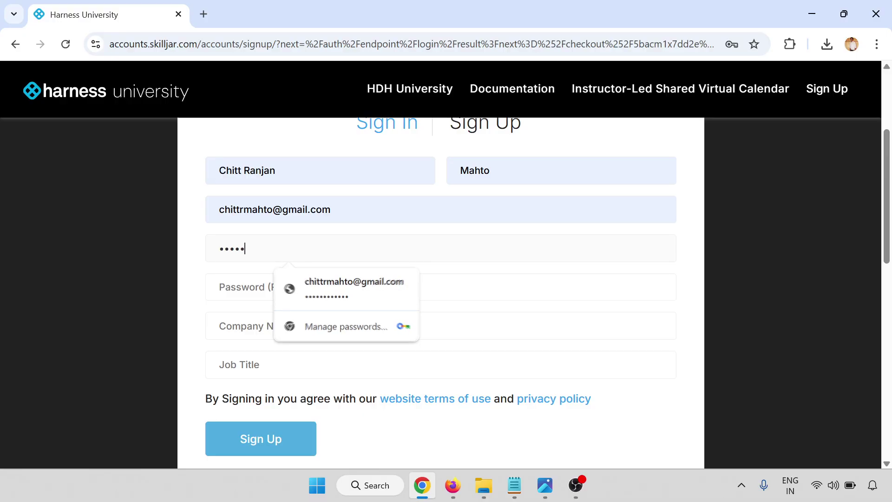
type("••••")
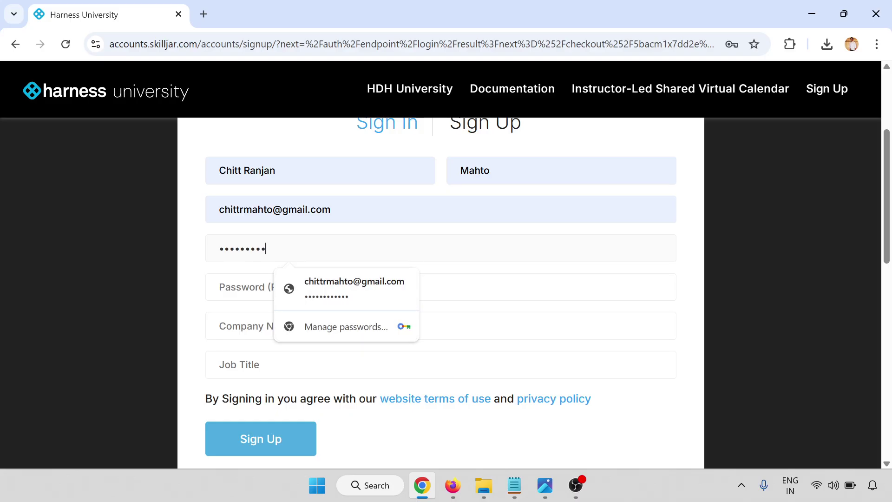
key("Tab")
type("•••••••")
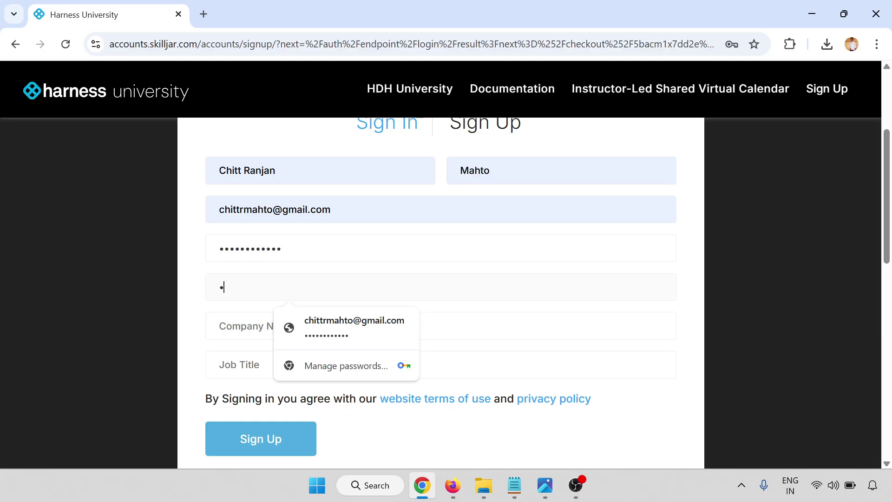
type("•••••")
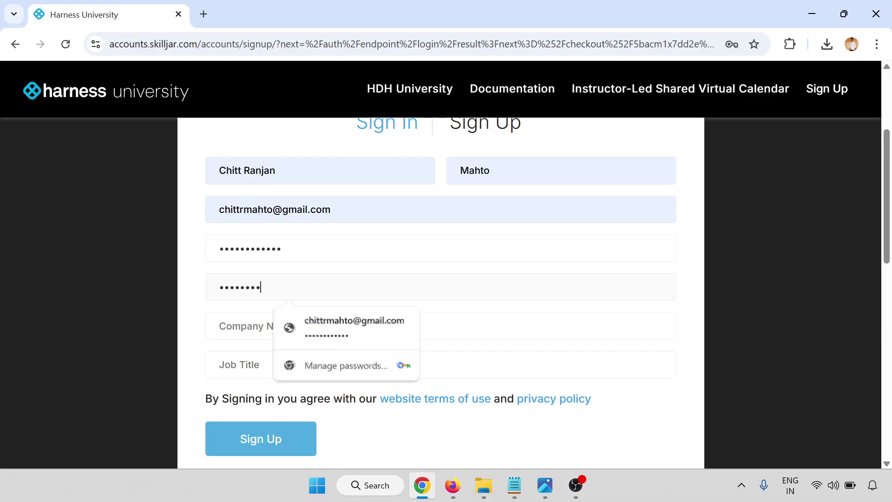
Fill in the company name Chirag Tutorial and the job title Database Administrator, and submit the sign-up form
scroll(279, 248, "down", 1)
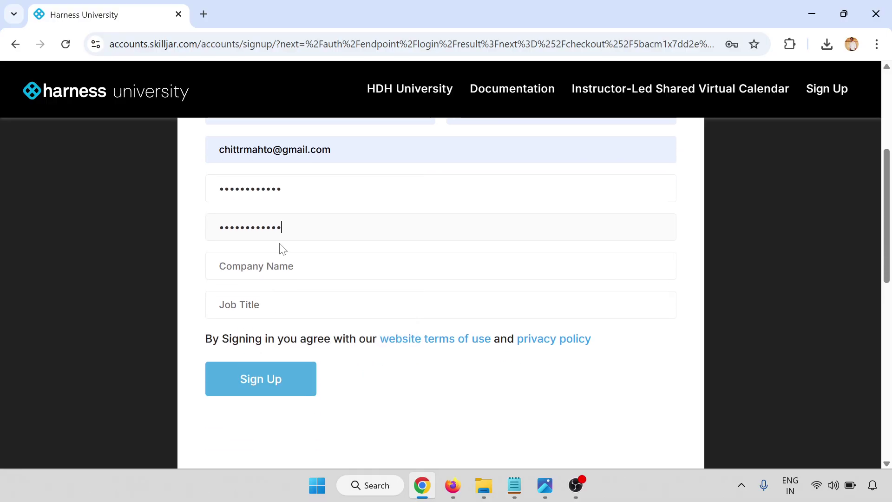
left_click(281, 266)
left_click(292, 301)
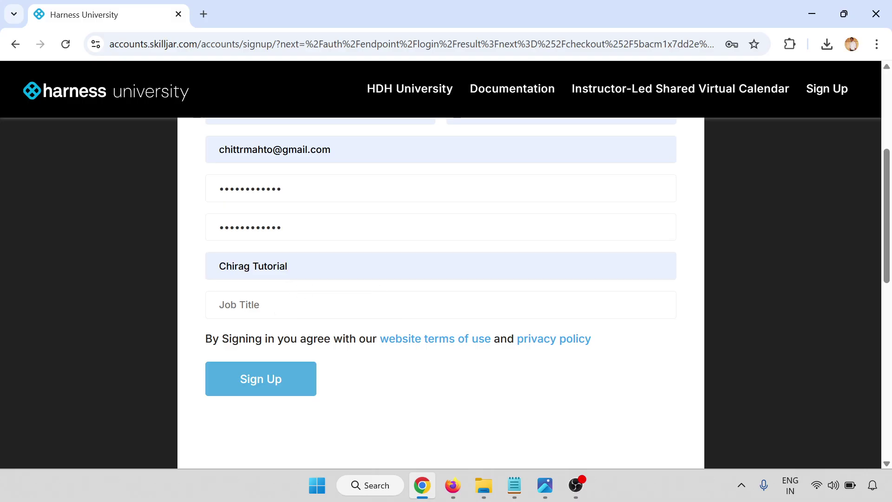
left_click(284, 304)
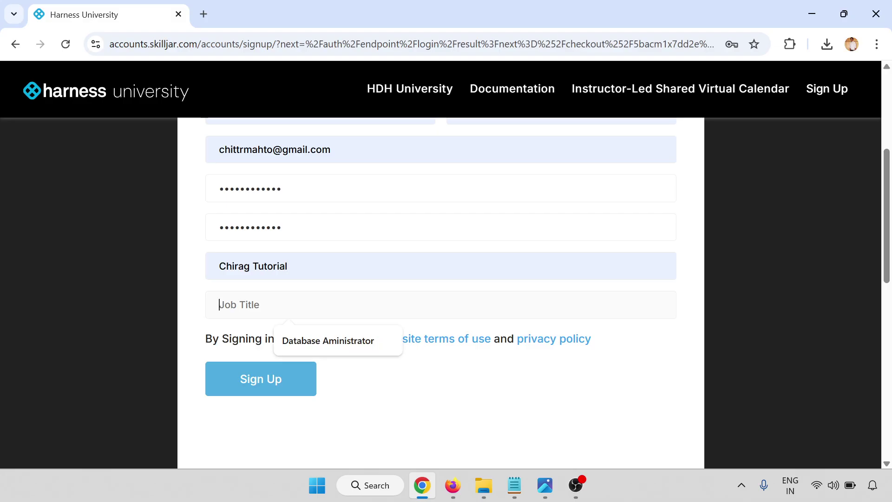
left_click(317, 343)
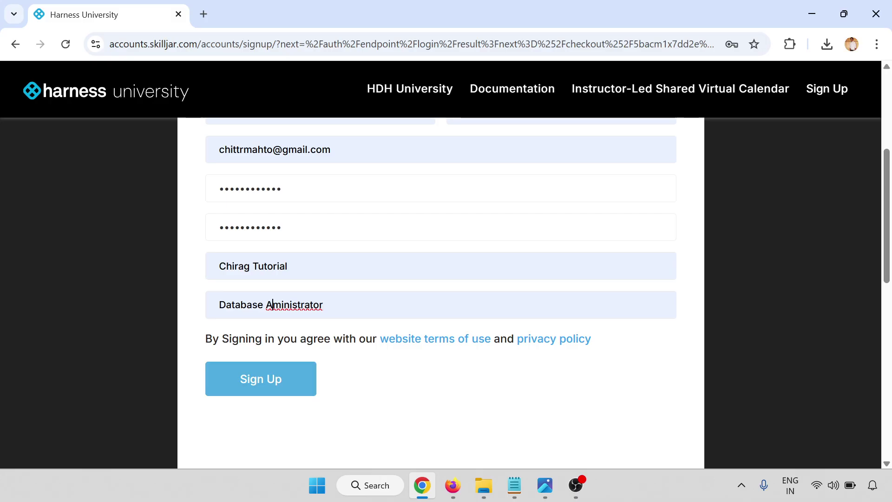
type("d")
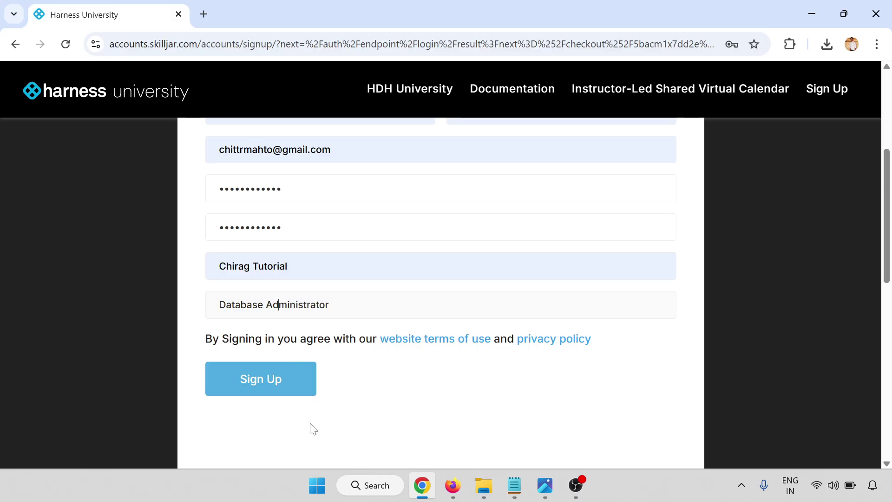
left_click(267, 380)
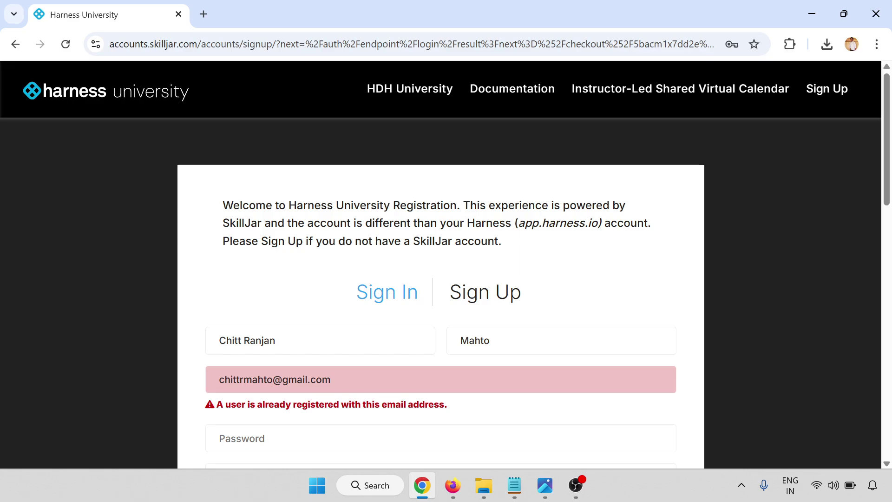
Switch to the existing-account sign-in form, fill in the account e-mail and password, and sign in to Harness University
scroll(267, 384, "down", 2)
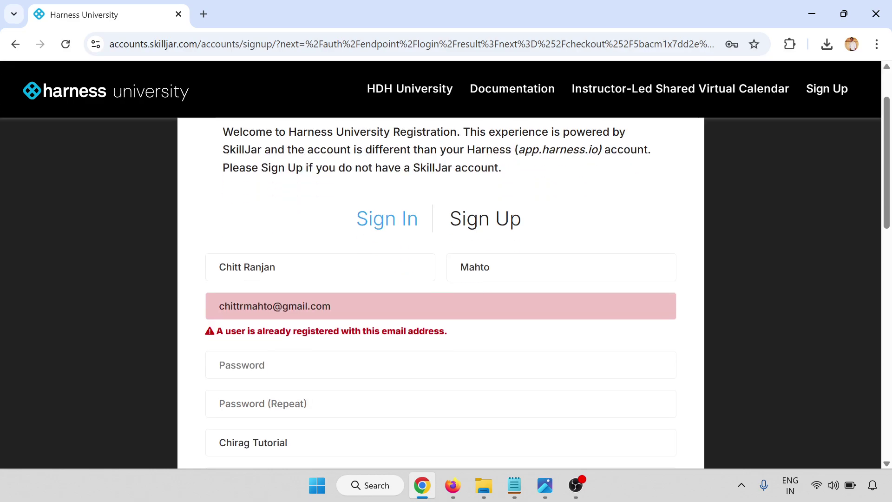
left_click(389, 216)
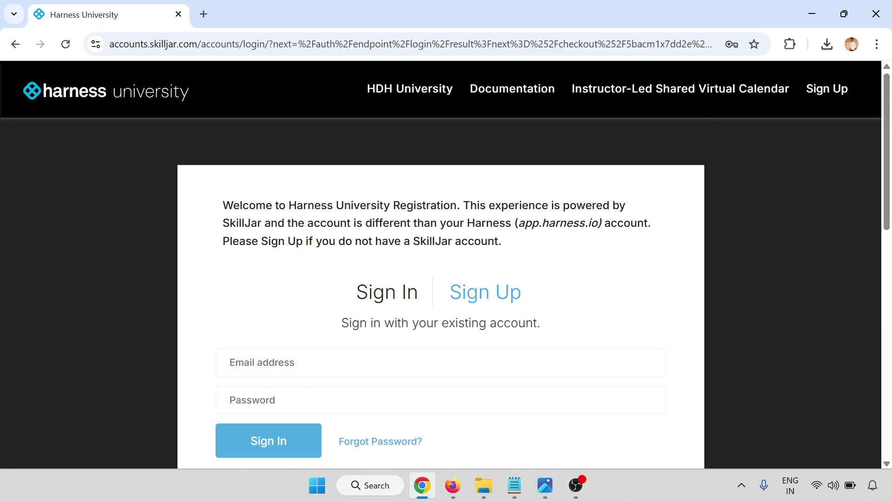
left_click(297, 362)
left_click(350, 404)
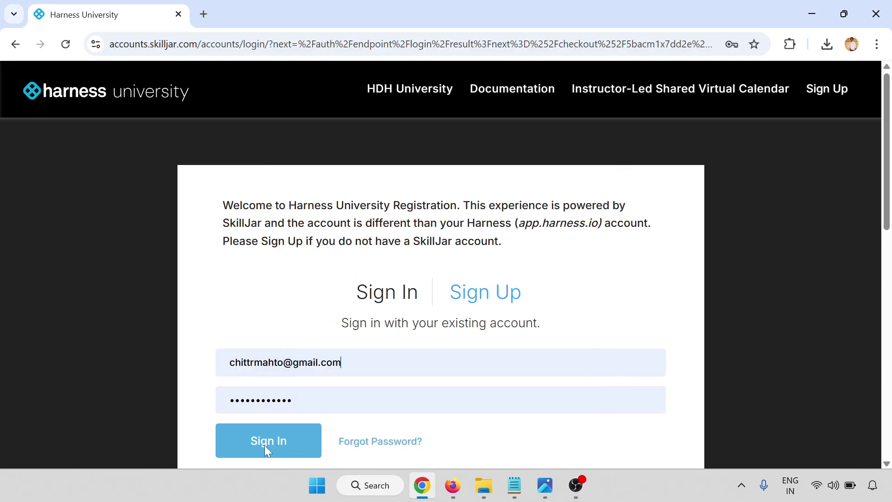
left_click(264, 445)
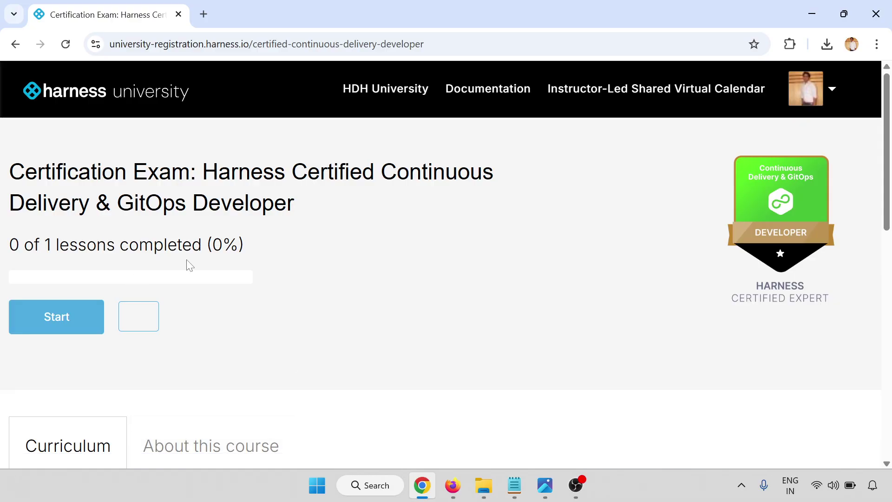
Start the Harness Certified Continuous Delivery & GitOps Developer certification exam course from its overview page
scroll(171, 252, "down", 1)
scroll(170, 250, "down", 1)
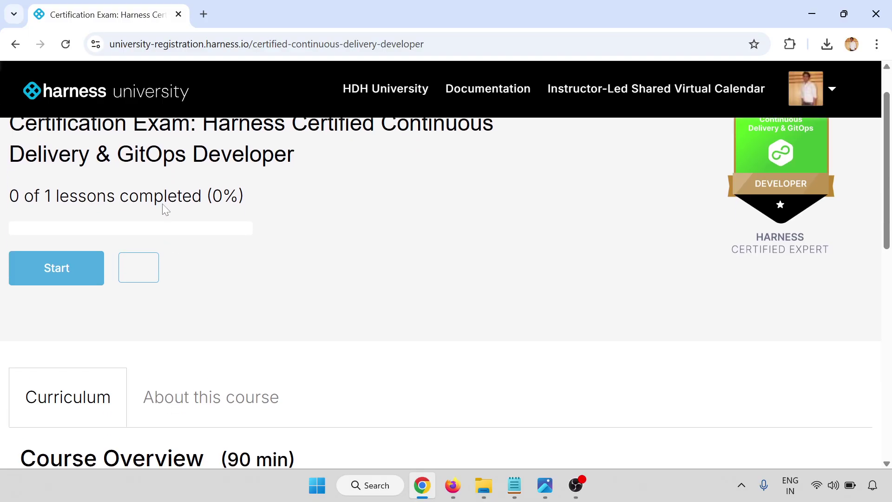
left_click(63, 273)
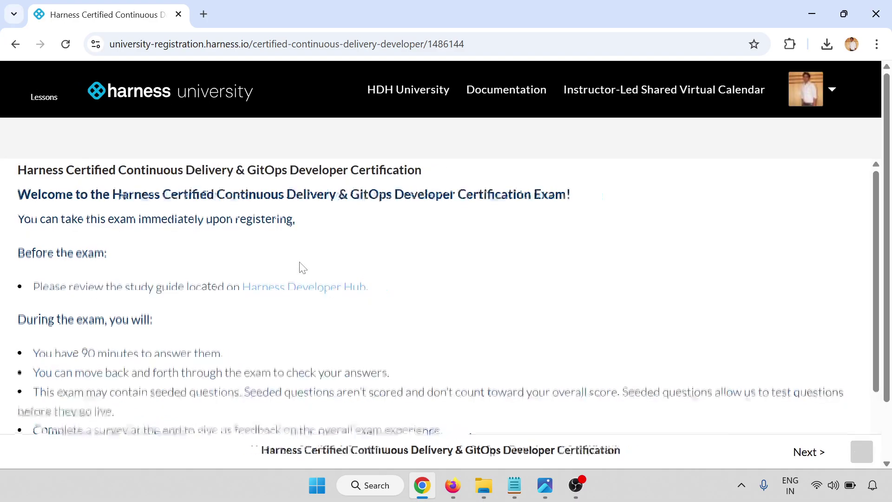
Read the exam instructions, highlight the line about retakes for candidates that fail, and start the exam
scroll(300, 263, "down", 3)
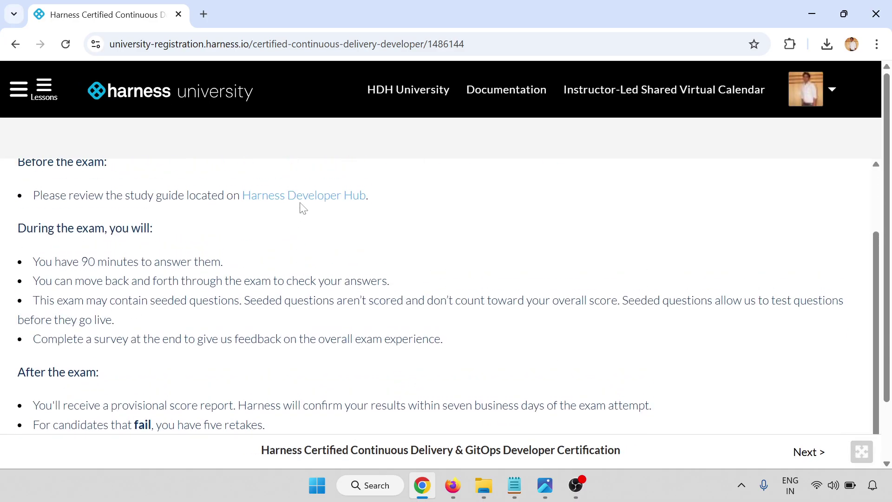
scroll(285, 269, "down", 2)
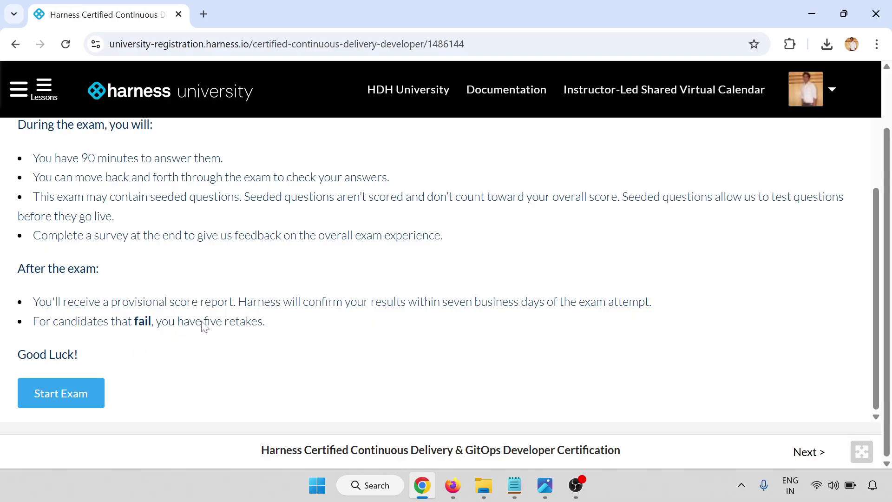
left_click_drag(178, 322, 263, 321)
left_click(264, 323)
left_click_drag(36, 324, 259, 326)
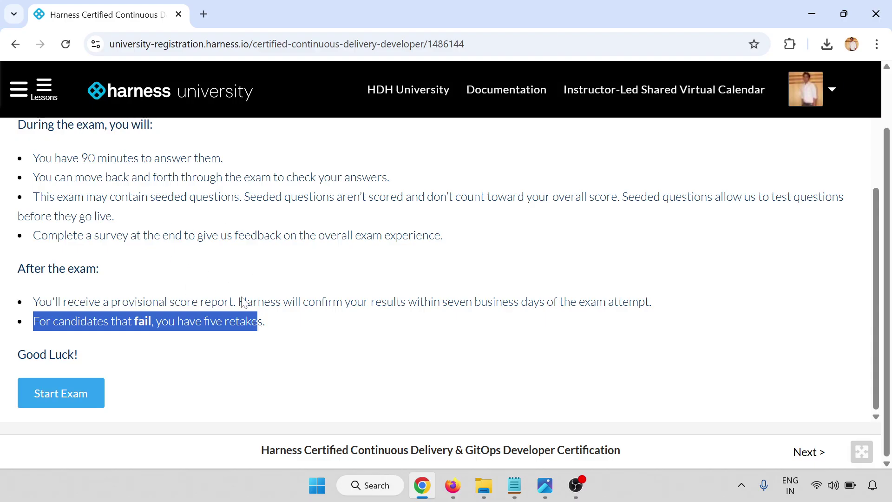
left_click(75, 395)
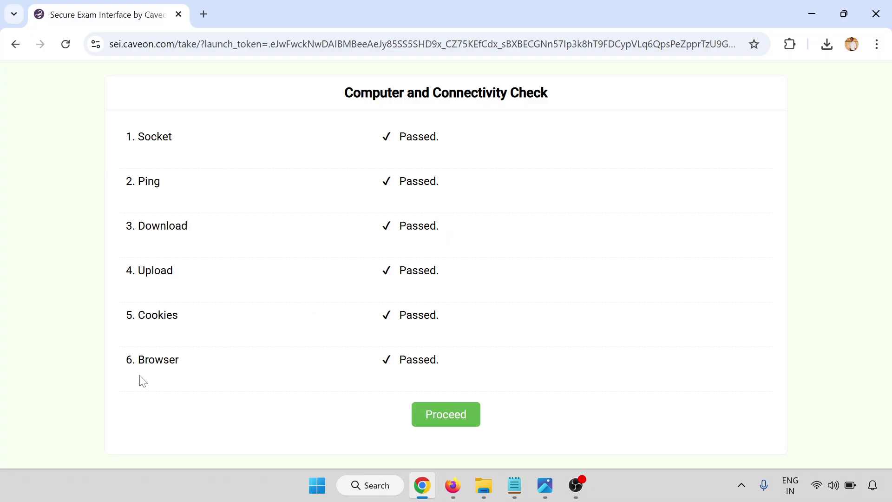
Proceed past the computer and connectivity check, read through the Harness NDA and agree to it
left_click(442, 421)
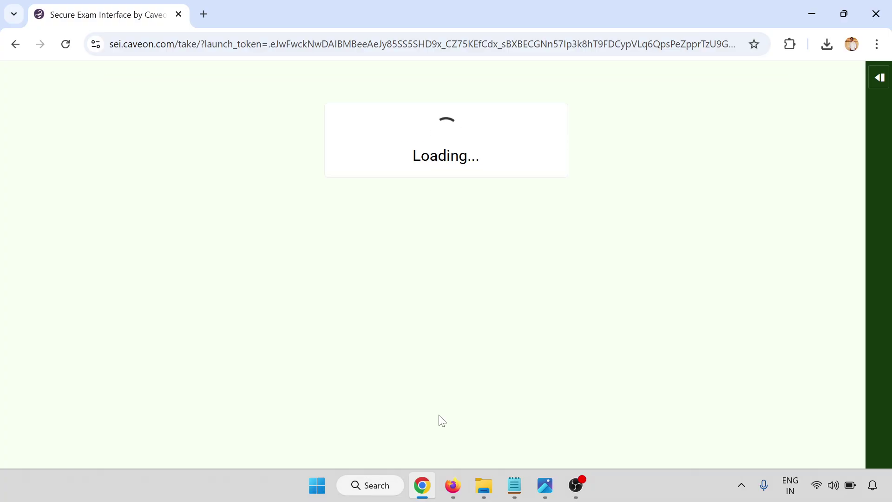
scroll(376, 330, "down", 1)
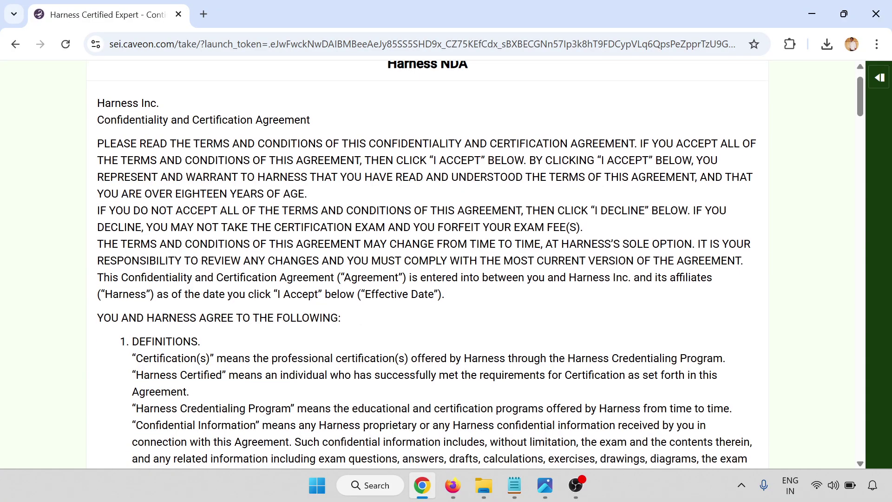
scroll(376, 331, "down", 10)
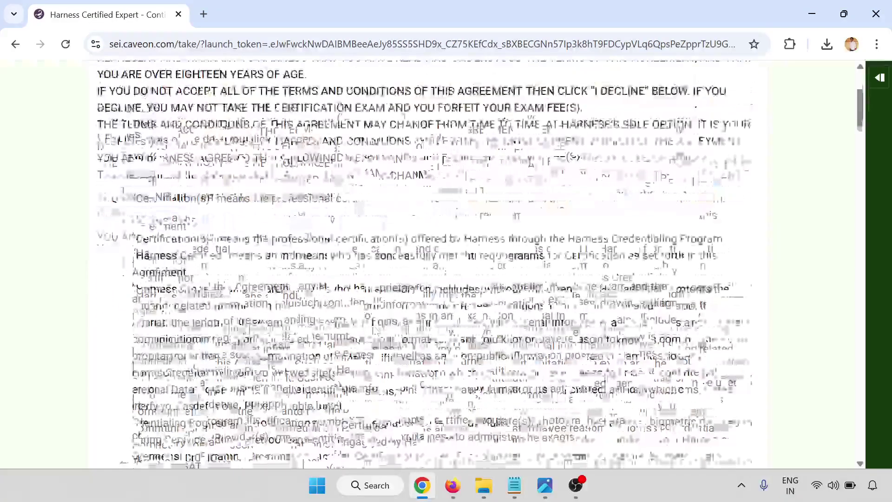
scroll(376, 331, "down", 10)
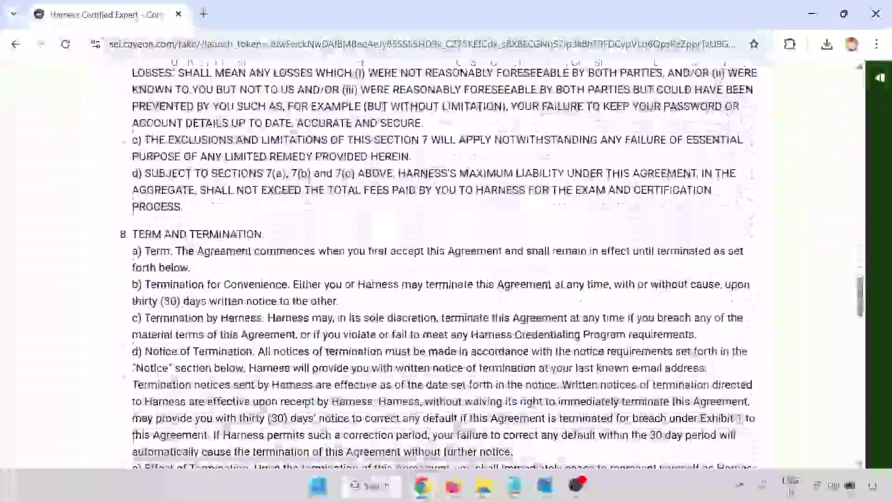
scroll(448, 257, "down", 10)
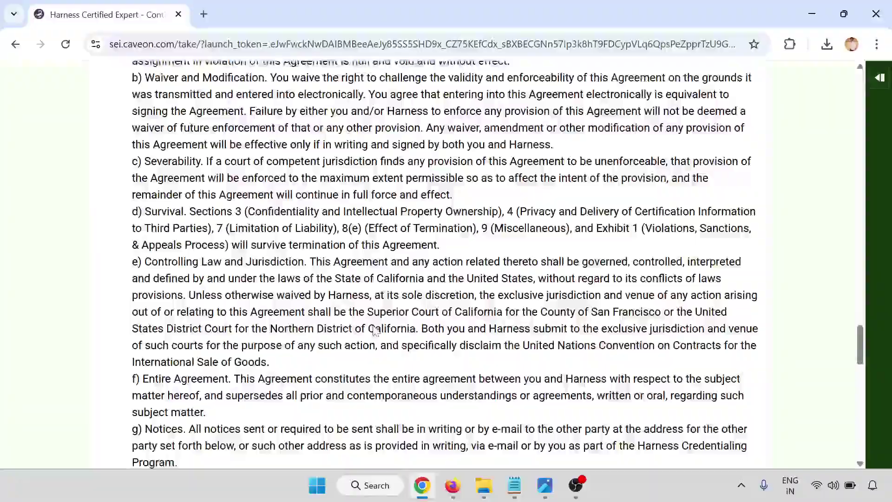
scroll(448, 256, "down", 10)
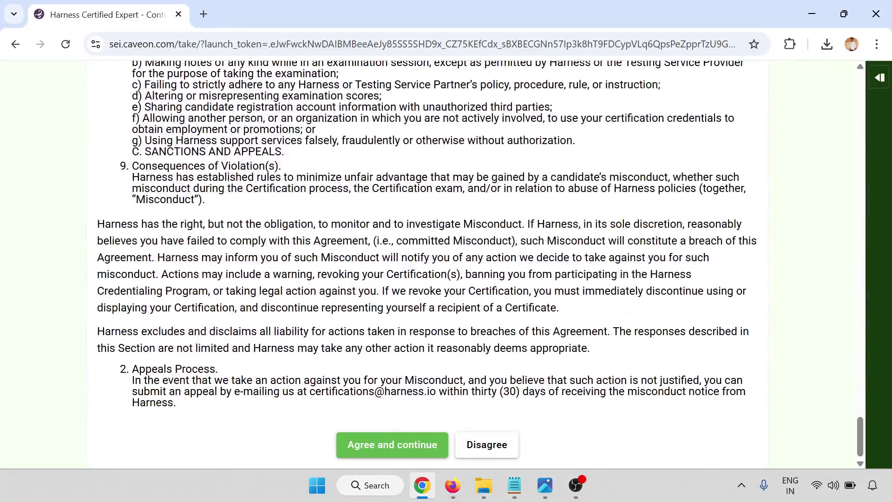
left_click(381, 449)
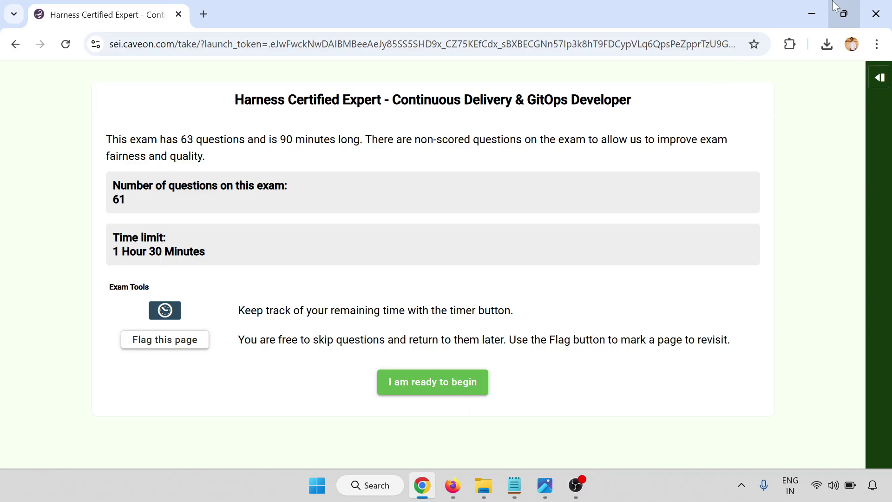
Switch to the Notepad notes and review the exam description, registration link and closing remarks
left_click(817, 7)
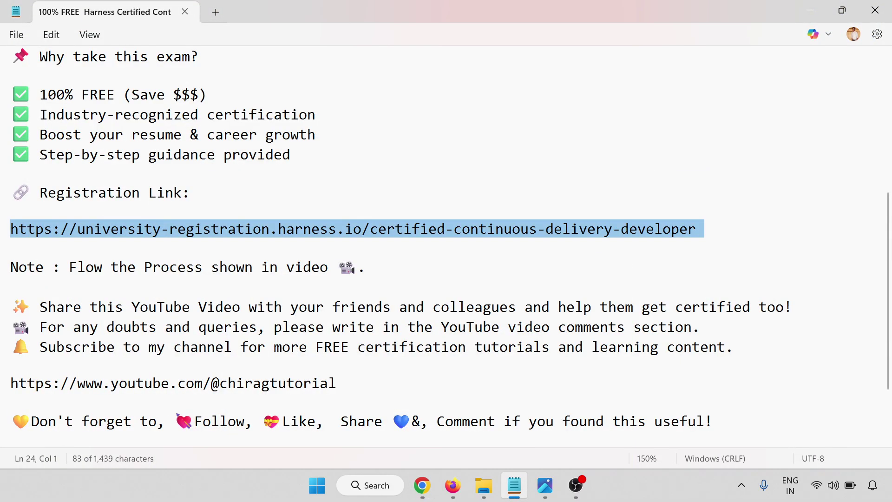
scroll(446, 246, "up", 5)
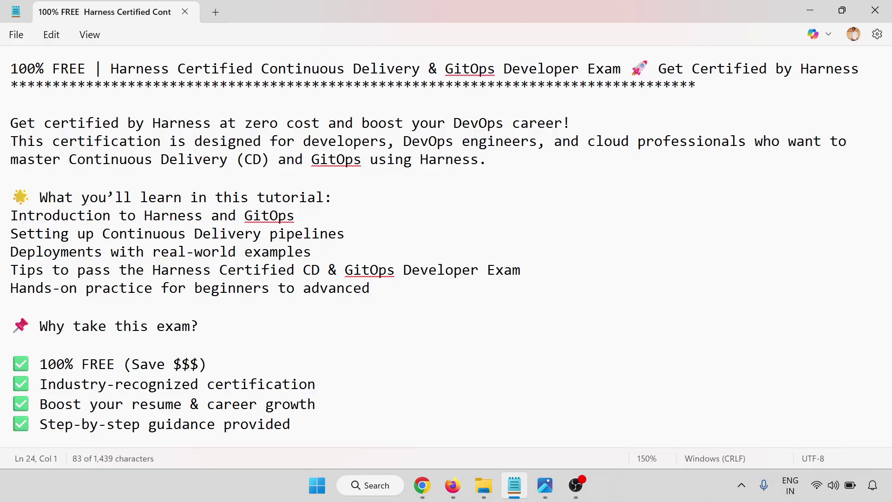
scroll(446, 238, "down", 6)
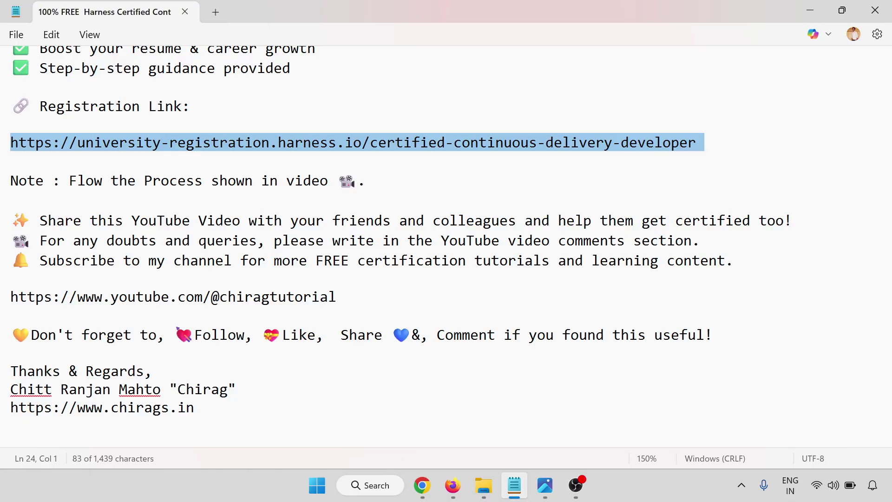
scroll(446, 245, "down", 1)
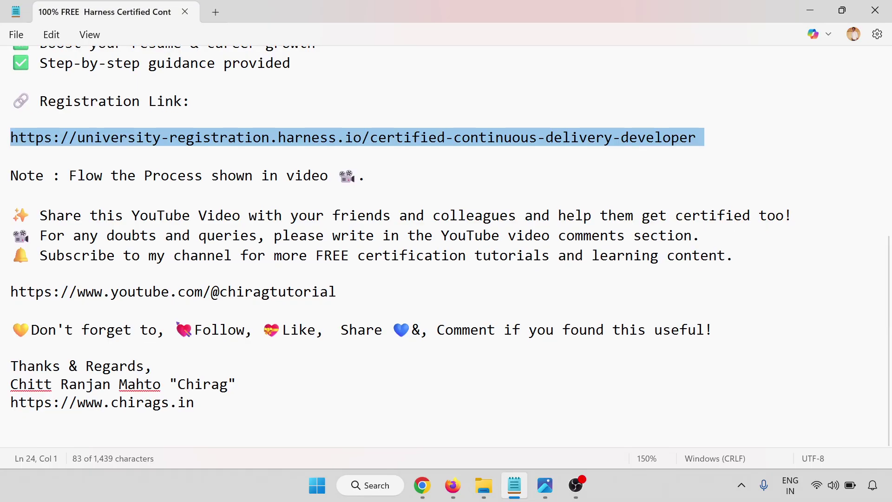